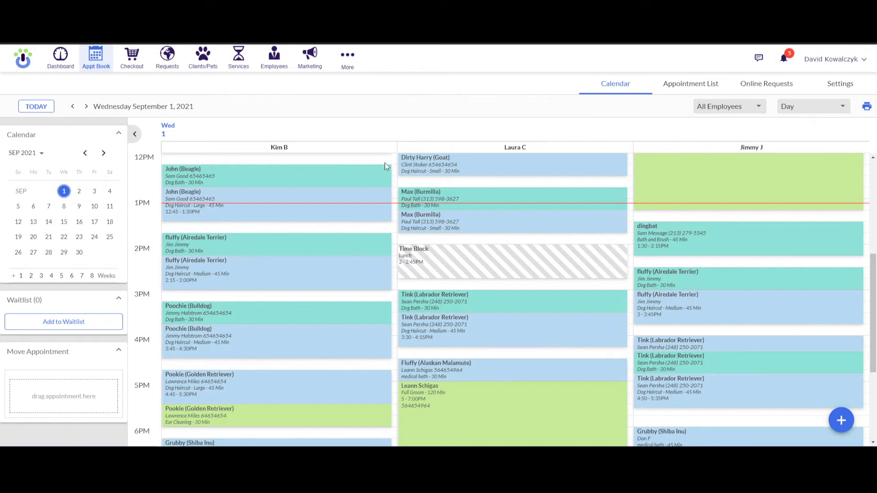
Open the More menu in the top navigation bar to reach Payroll
click(349, 68)
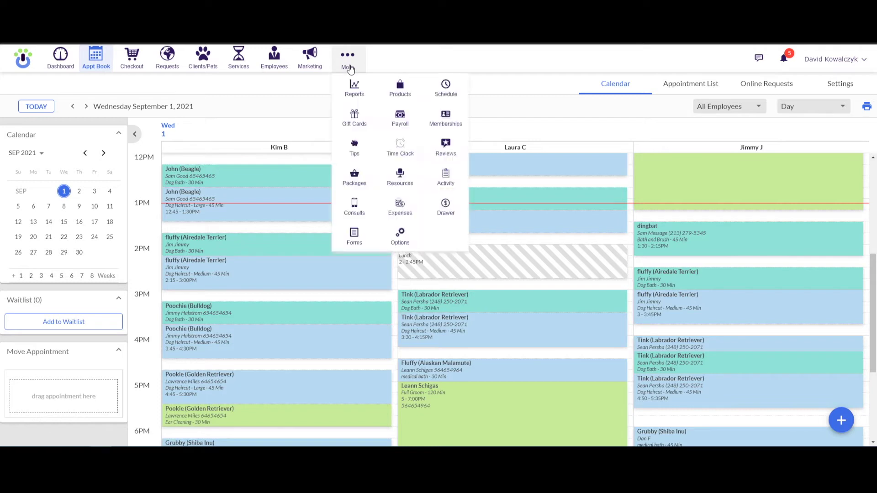
click(401, 125)
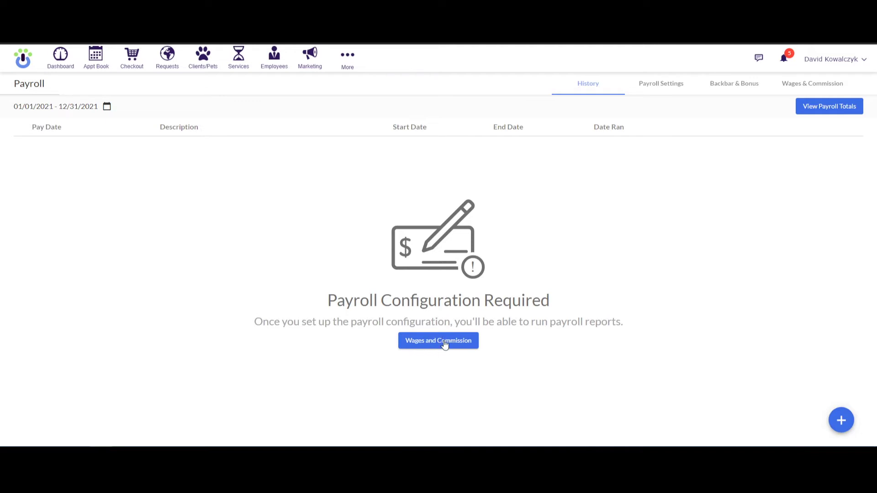
Show the Wages & Commission tab with the Level 1 and Groomer profiles and employee pay setup
click(820, 89)
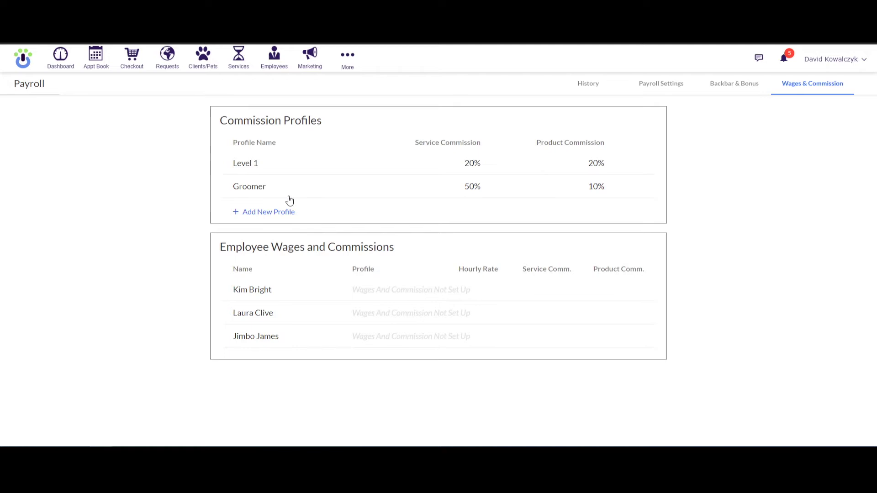
Add a new commission profile named Bather with a 50% fixed service rate
click(283, 213)
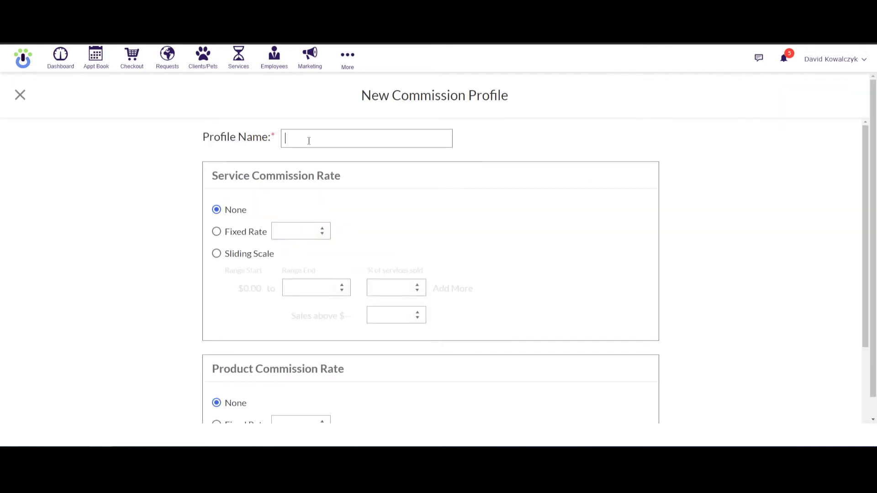
text(Bather)
click(217, 233)
click(286, 229)
text(50)
click(217, 255)
click(216, 233)
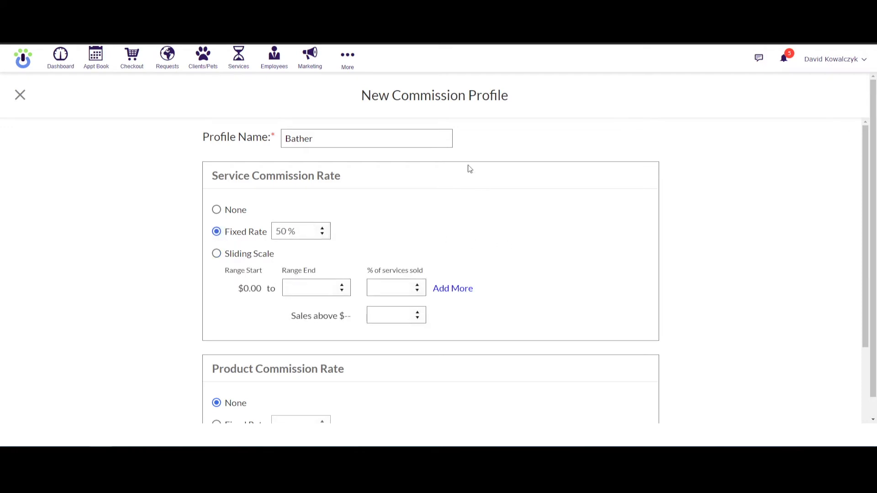
Give the Bather profile a 10% fixed product rate and save it
scroll(688, 263, down, 3)
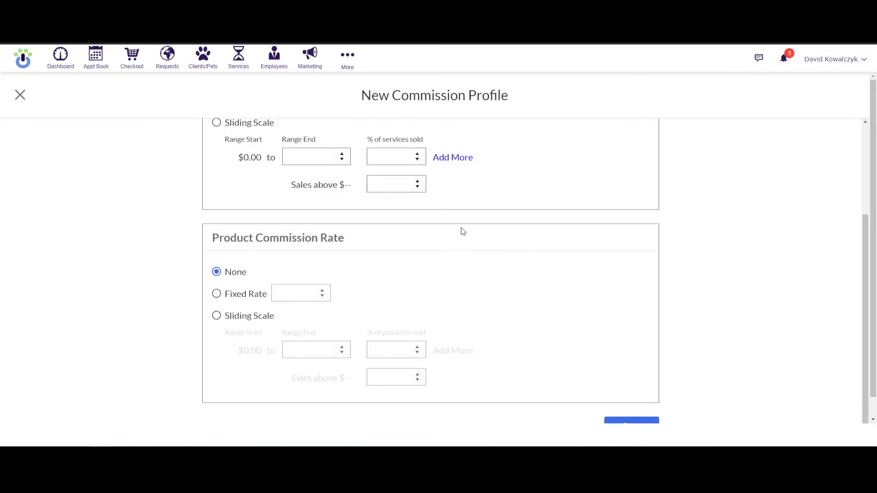
click(217, 294)
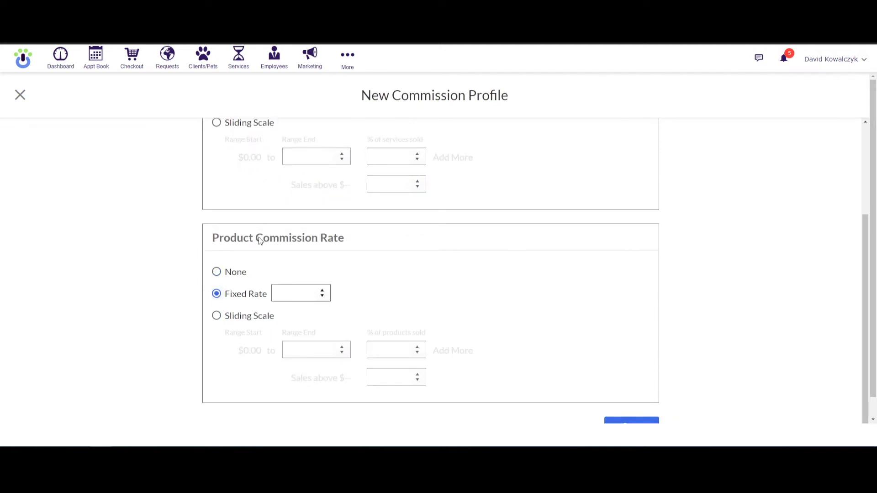
click(282, 291)
text(10)
scroll(760, 228, down, 1)
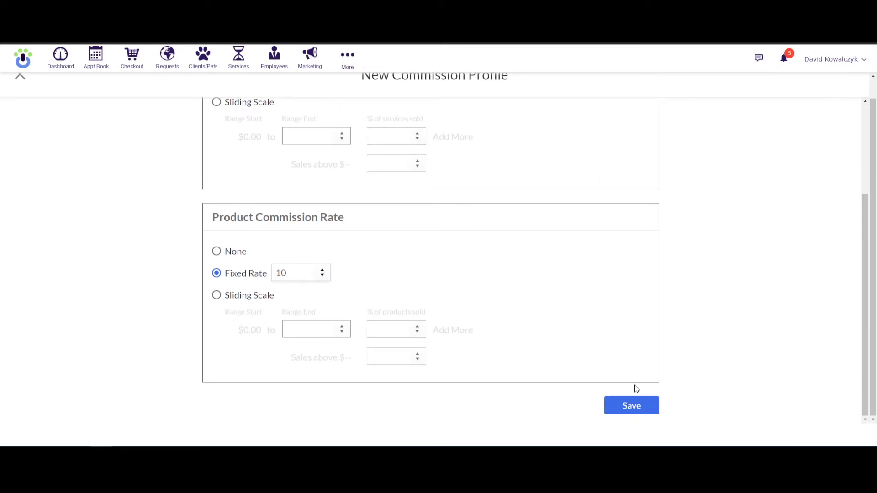
click(631, 407)
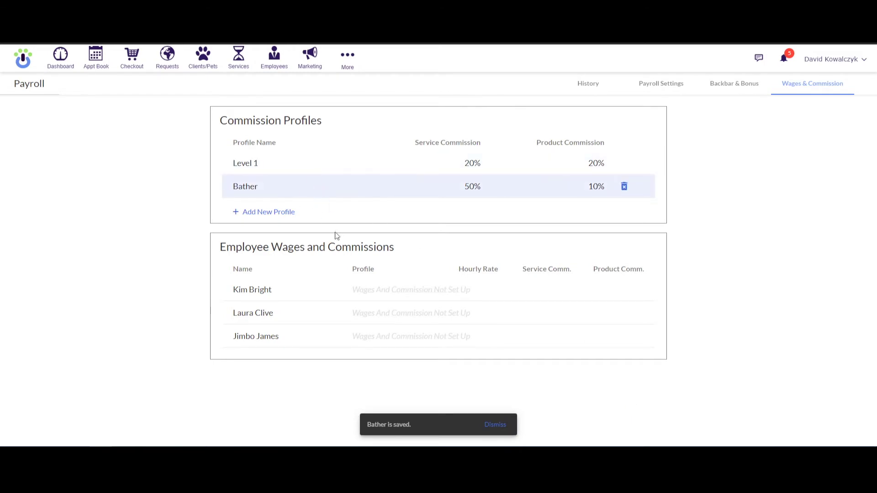
Open the employee's wages and commission settings form
click(373, 297)
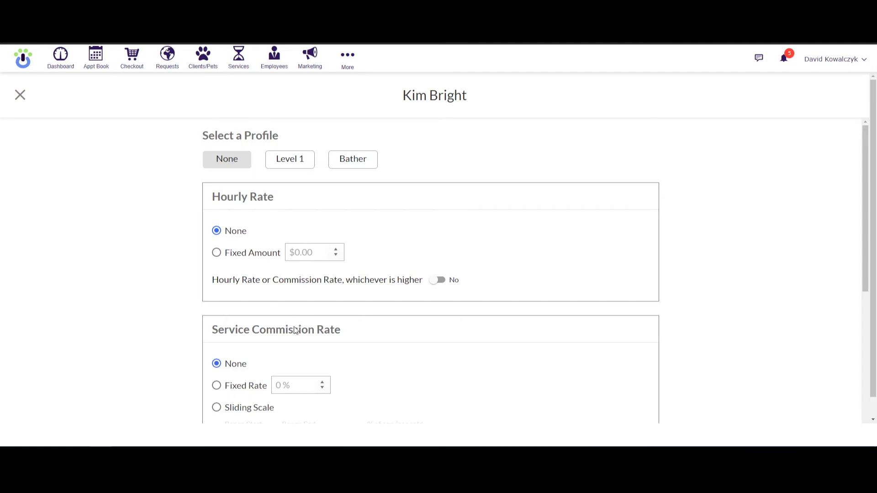
scroll(329, 333, down, 3)
scroll(329, 335, down, 1)
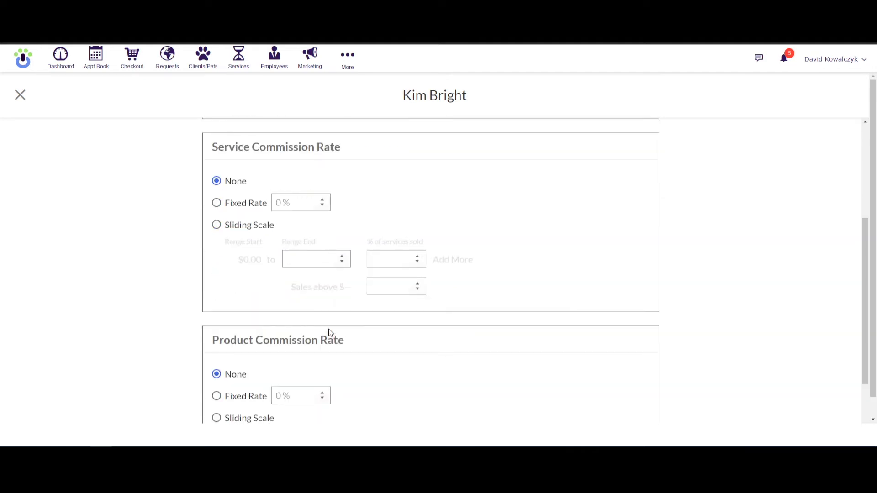
scroll(329, 336, up, 4)
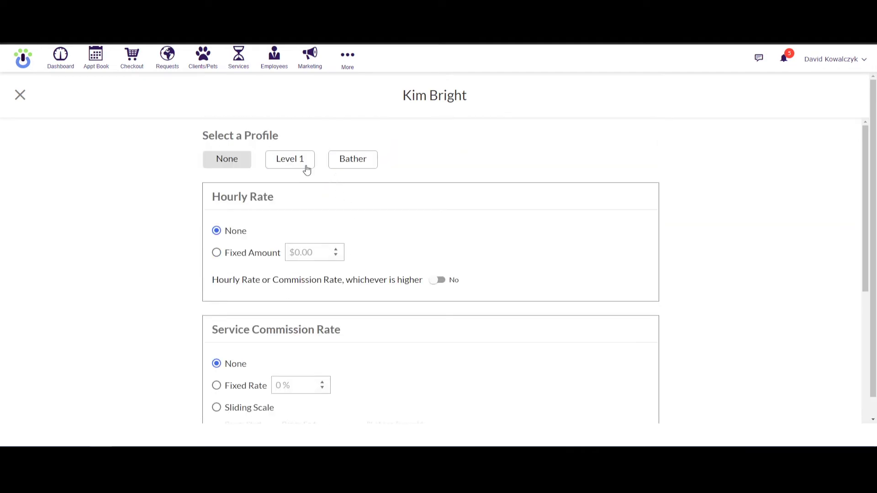
Apply the Bather profile to the employee, then switch back to no profile
click(359, 168)
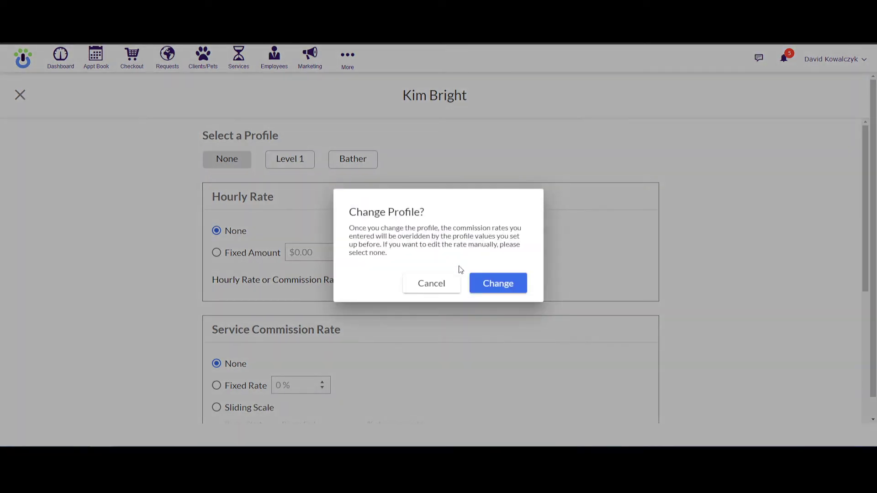
click(489, 286)
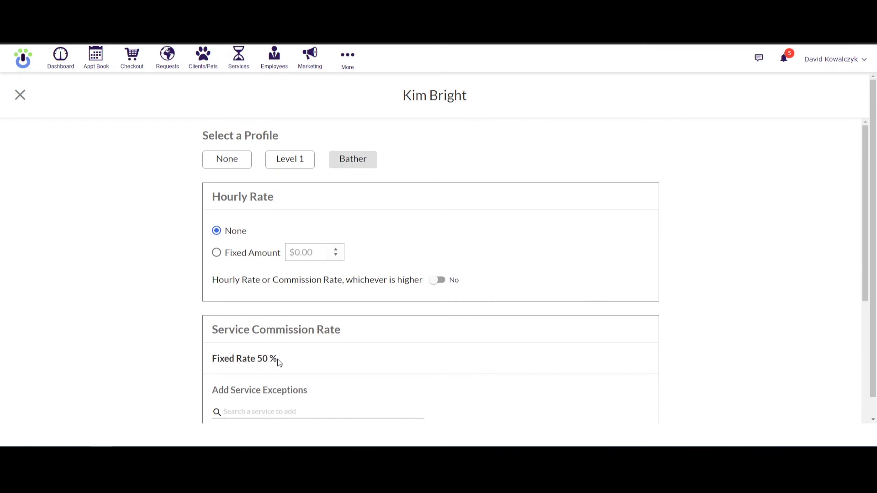
click(239, 167)
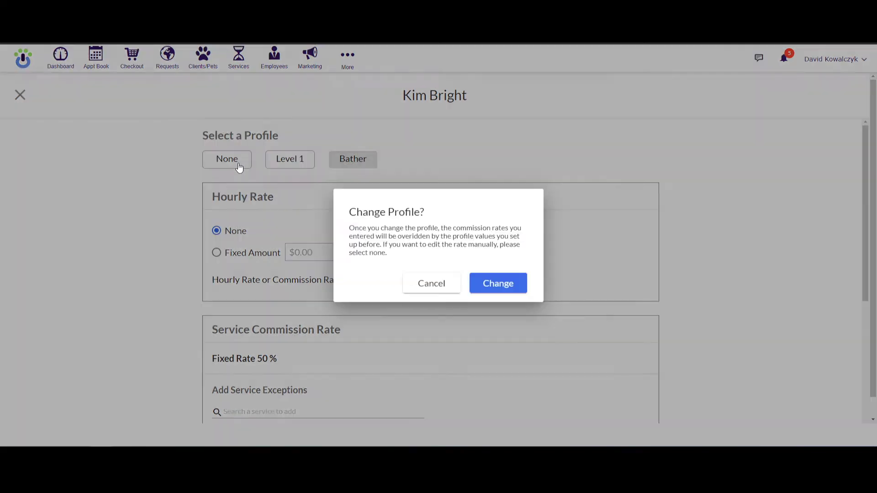
click(484, 284)
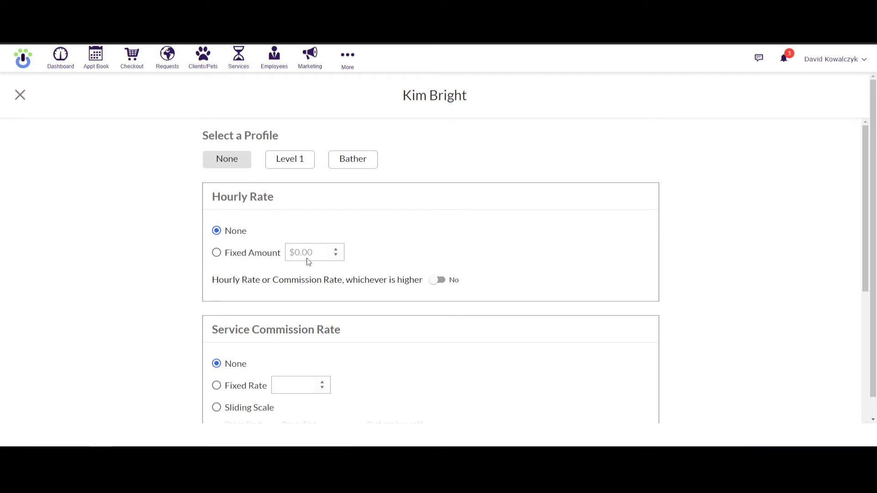
Set the employee's hourly wage to a fixed $10.00 and service commission to a fixed 25%
click(218, 253)
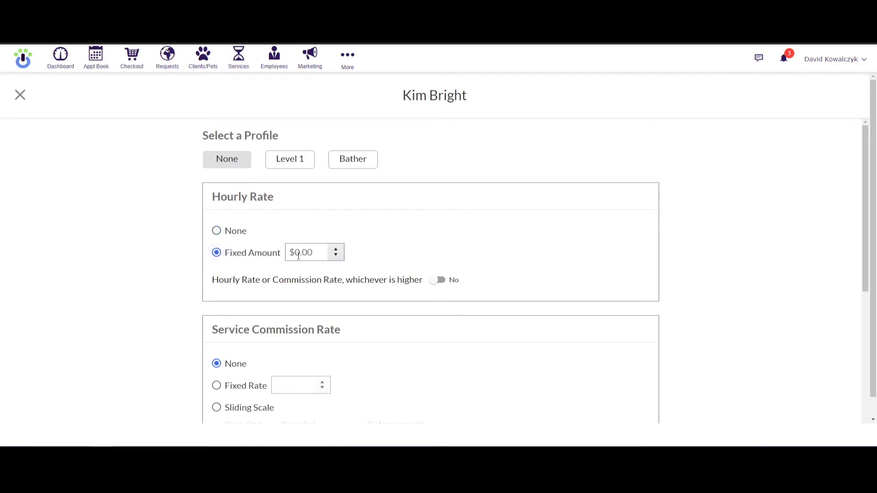
click(297, 256)
text(10)
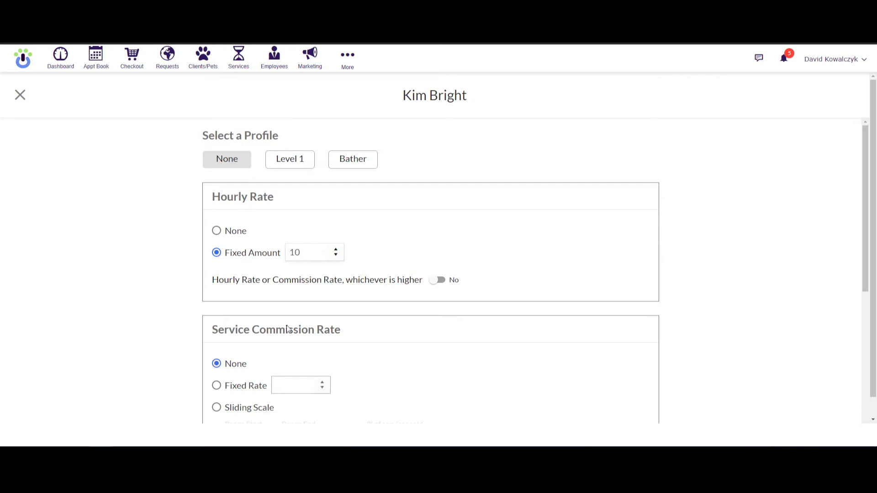
click(216, 386)
click(279, 389)
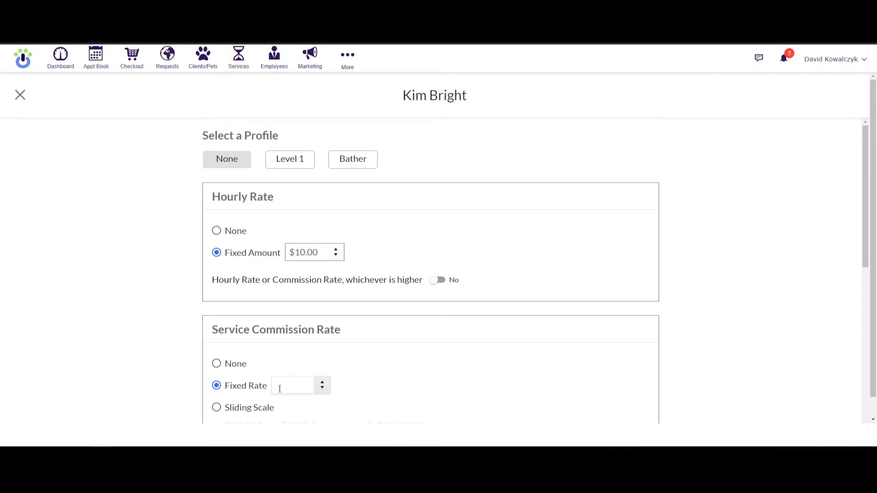
text(35)
key(BackSpace)
key(BackSpace)
text(25)
Set the employee's product commission to a fixed 10%
scroll(657, 341, down, 3)
scroll(657, 340, down, 4)
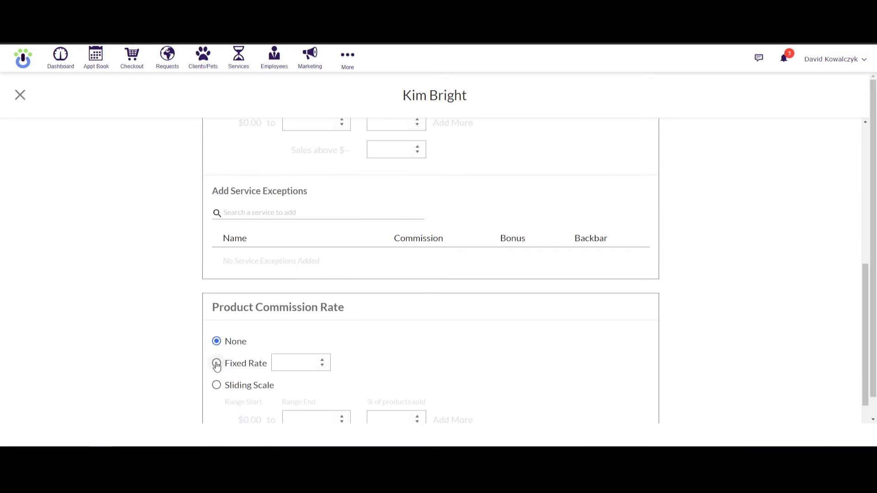
click(216, 364)
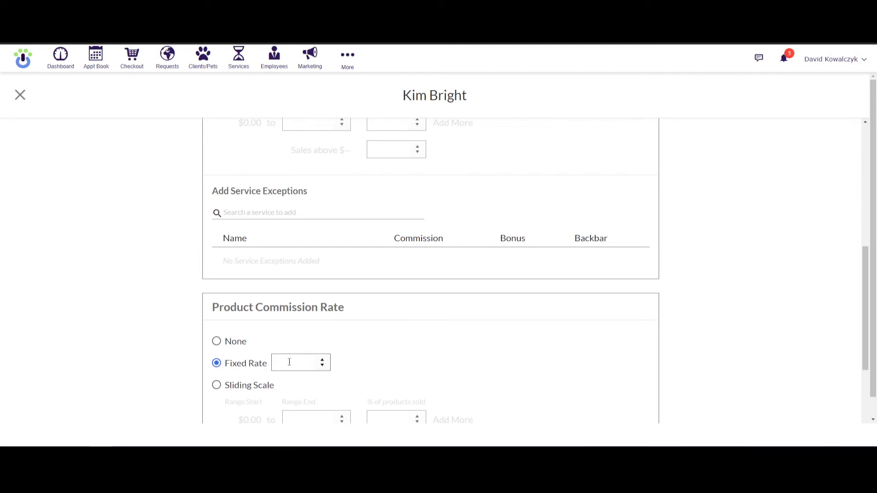
click(289, 363)
text(10)
scroll(702, 330, down, 4)
scroll(702, 330, down, 1)
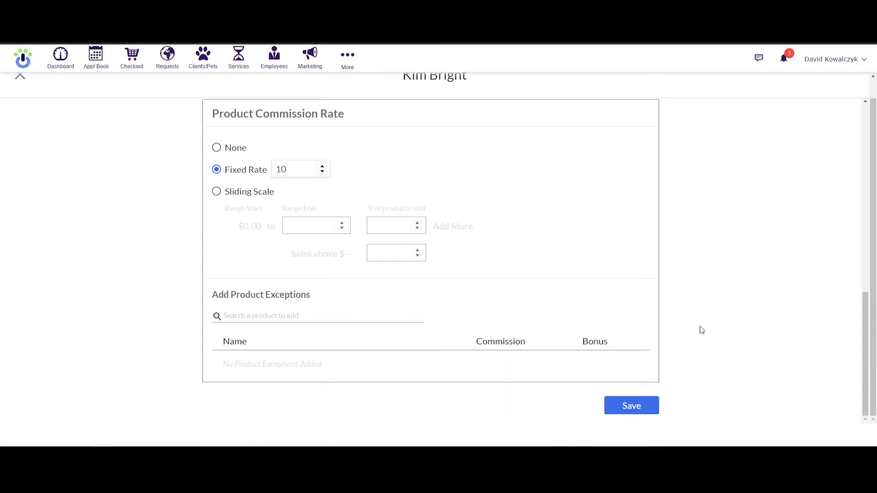
Save the employee's pay: $10.00 hourly, 25% service and 10% product commission
click(631, 406)
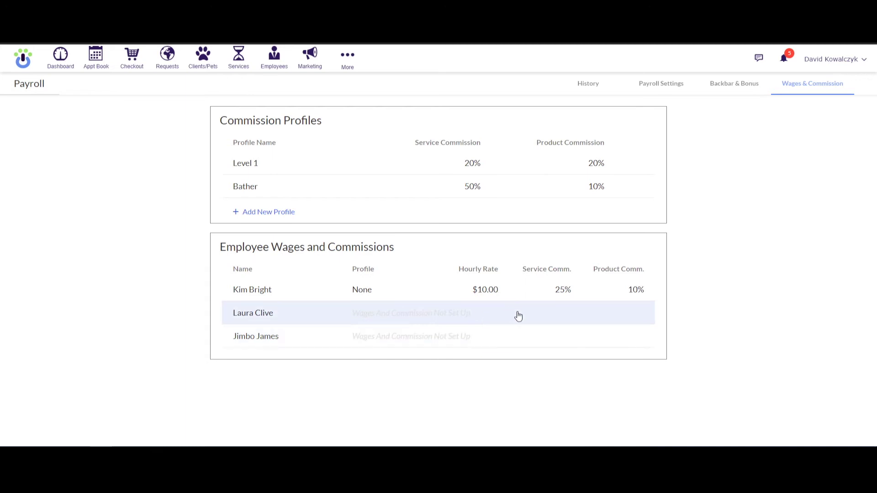
Add De-Skunking Treatment as a service exception under Backbar & Bonus
click(738, 90)
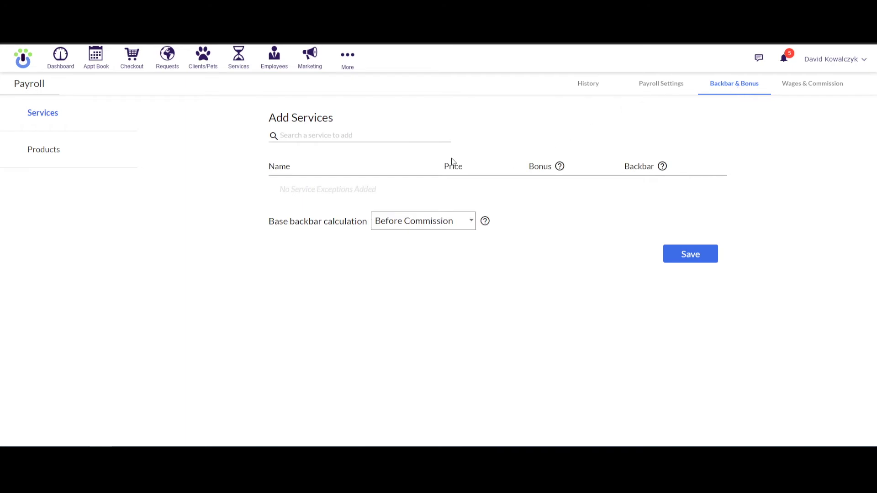
click(315, 138)
scroll(326, 164, down, 2)
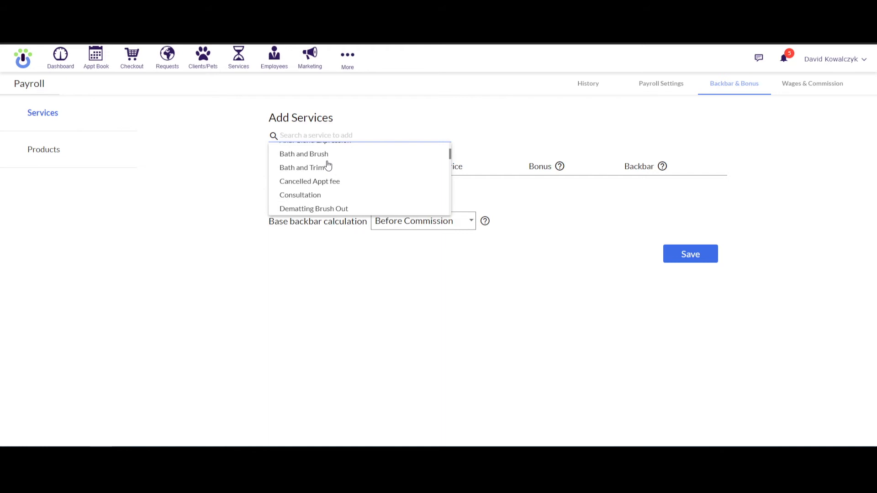
scroll(327, 166, down, 1)
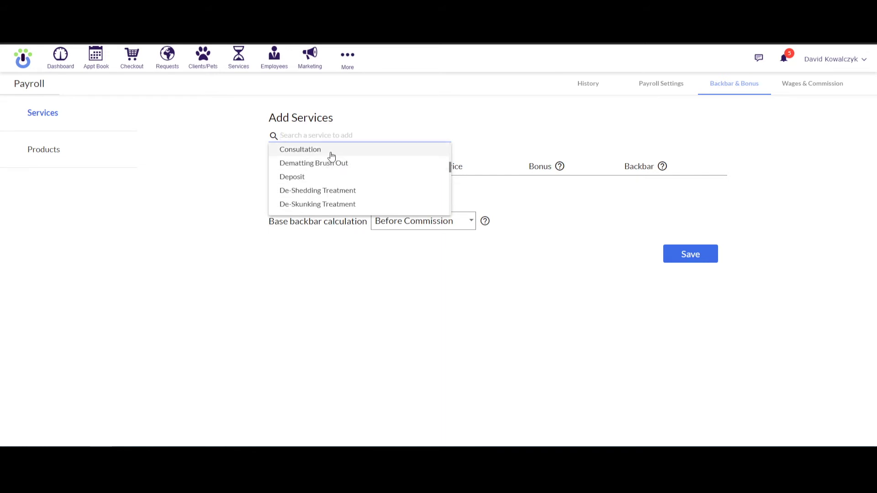
click(336, 205)
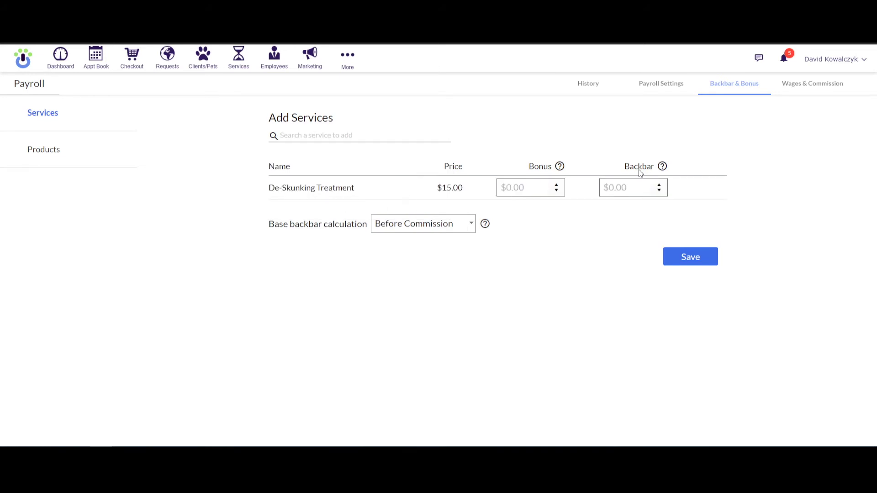
Give De-Skunking Treatment a $2.00 bonus and backbar 1, calculated Before Commission
mouse_move(560, 168)
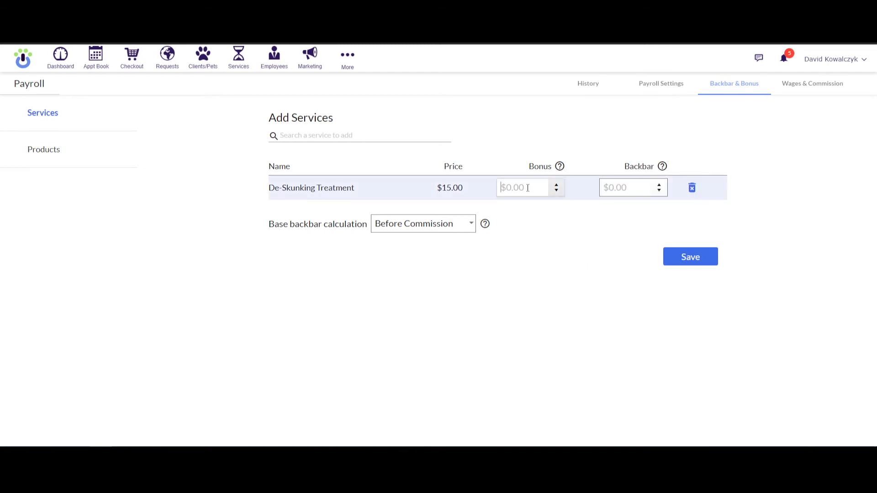
text(2)
click(618, 144)
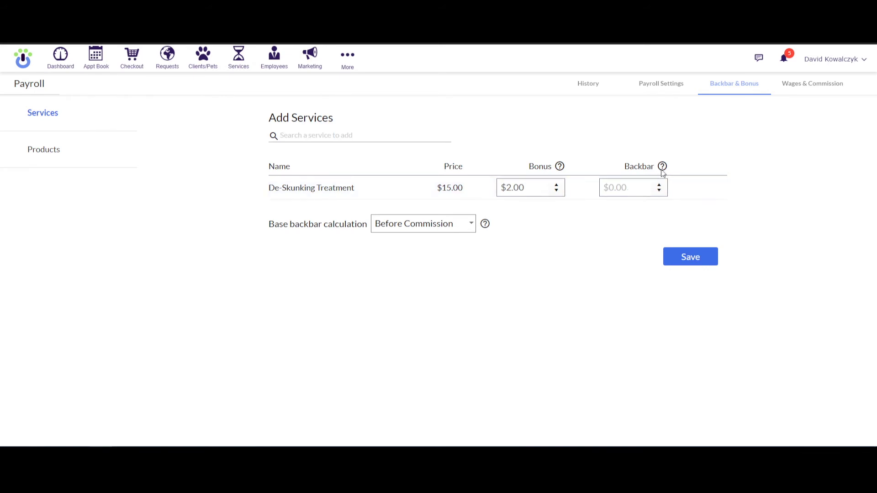
mouse_move(663, 170)
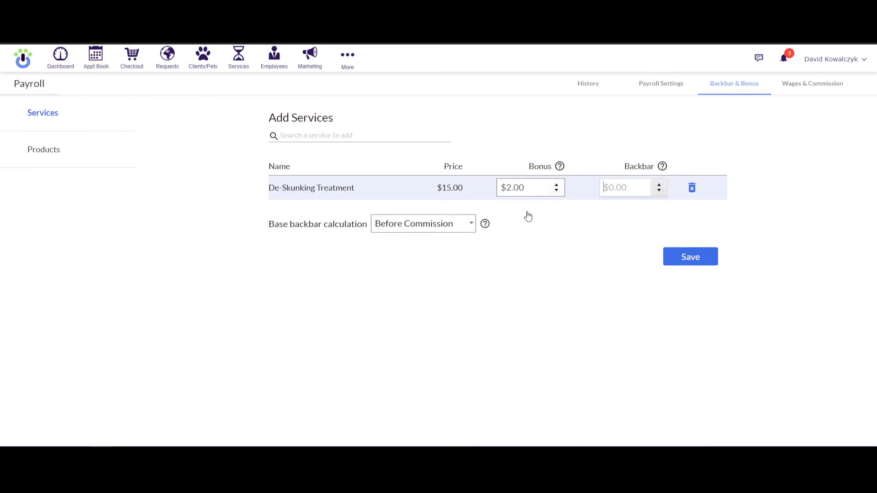
click(473, 226)
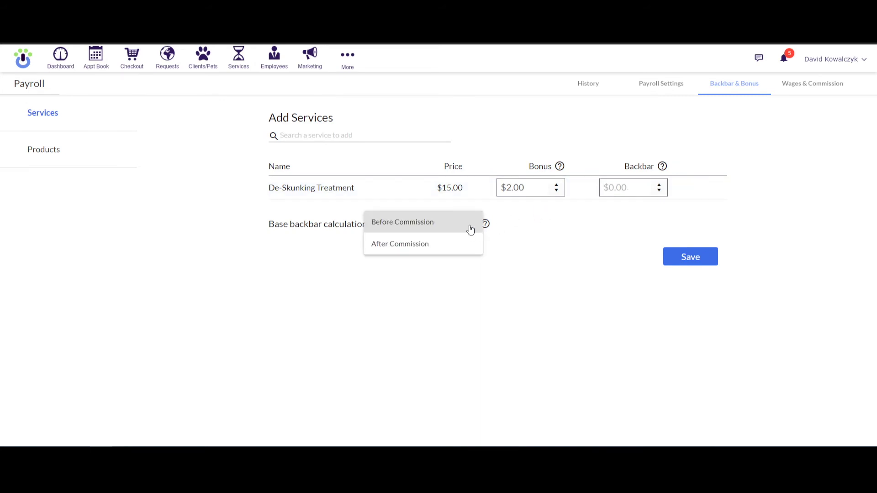
click(621, 188)
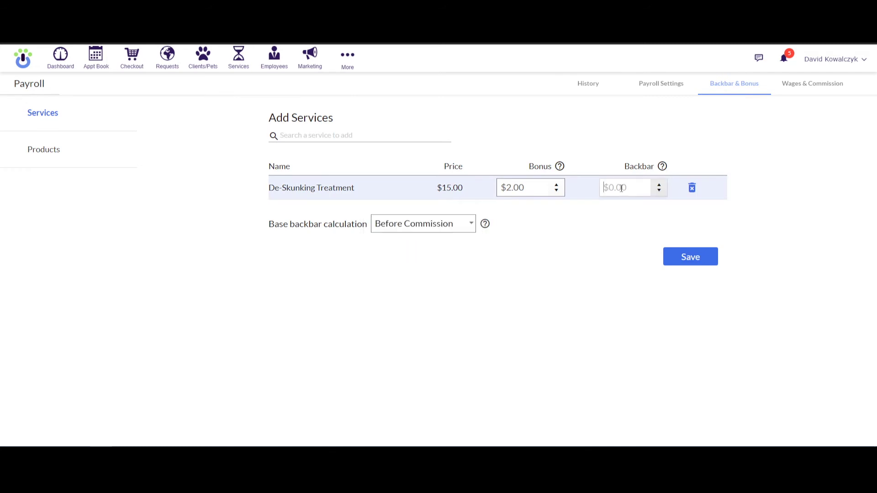
text(1)
Delete the De-Skunking Treatment exception, then try and remove extra overtime rules in Payroll Settings
click(691, 189)
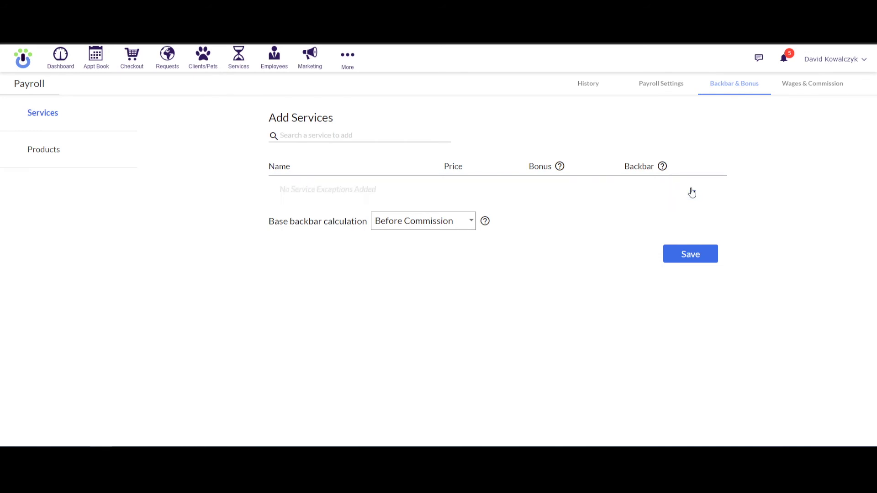
click(665, 91)
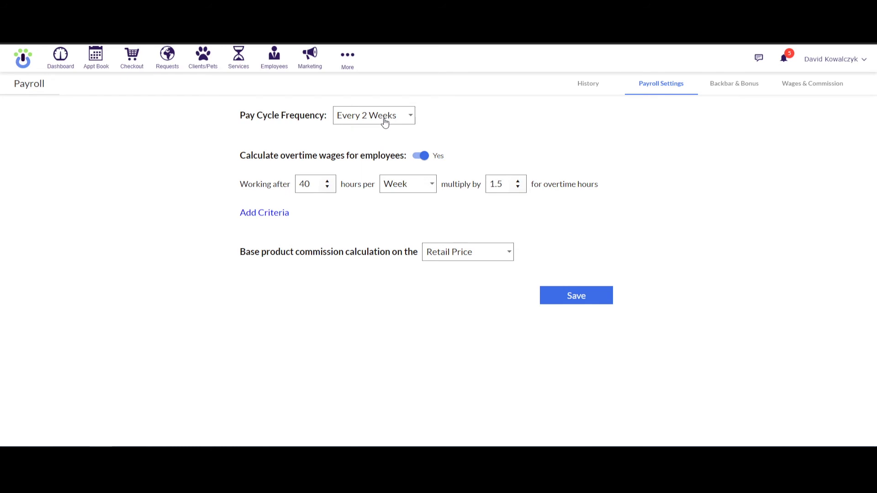
click(421, 157)
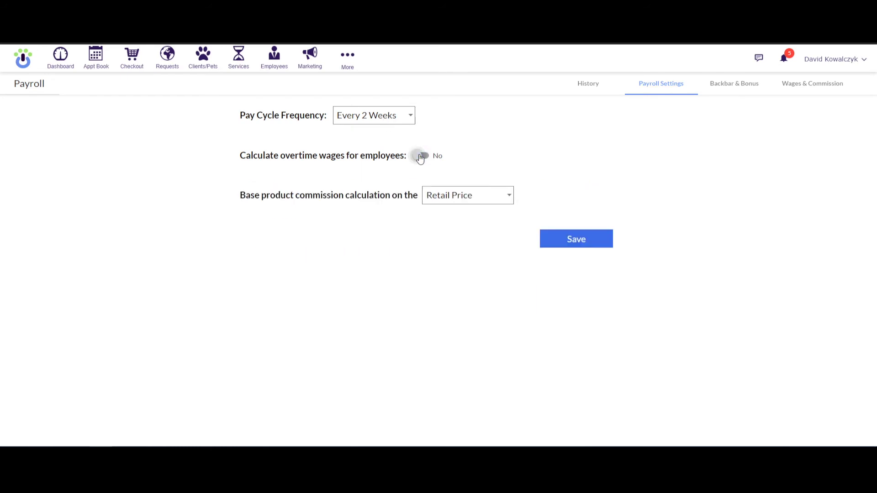
click(421, 156)
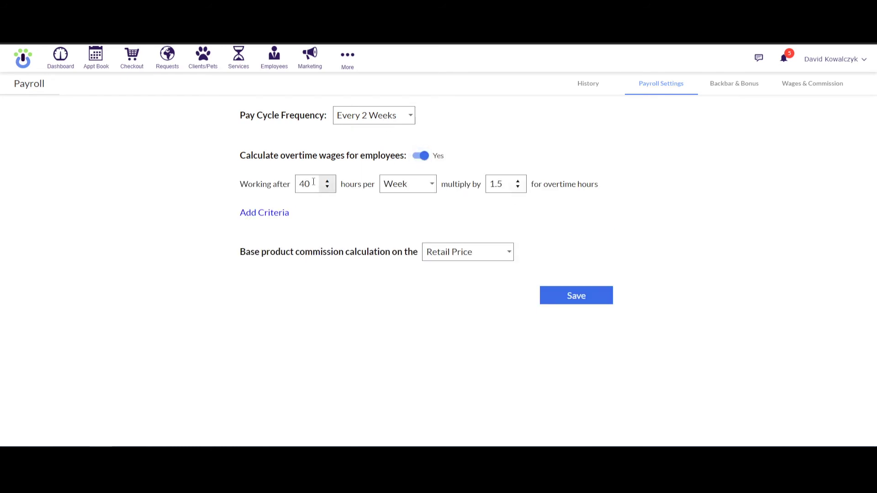
click(283, 214)
click(276, 246)
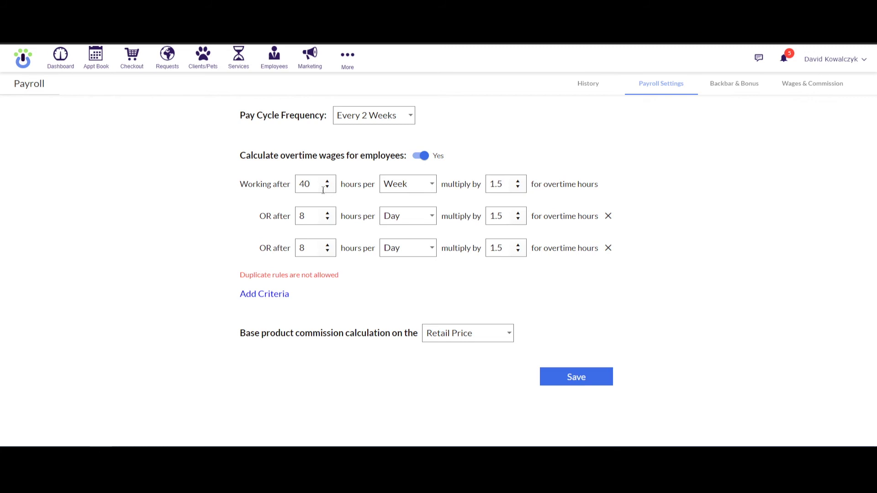
click(608, 248)
click(608, 217)
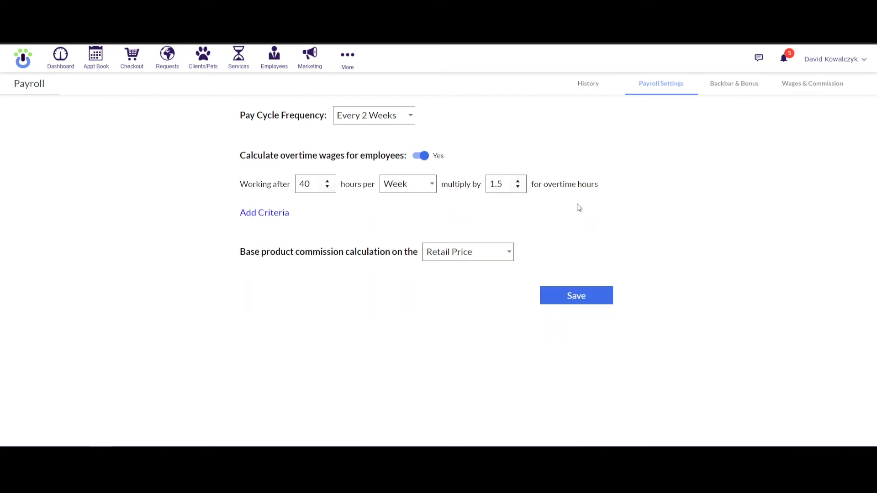
Save payroll settings with overtime off and Retail Price commission basis, then view payroll history
click(422, 156)
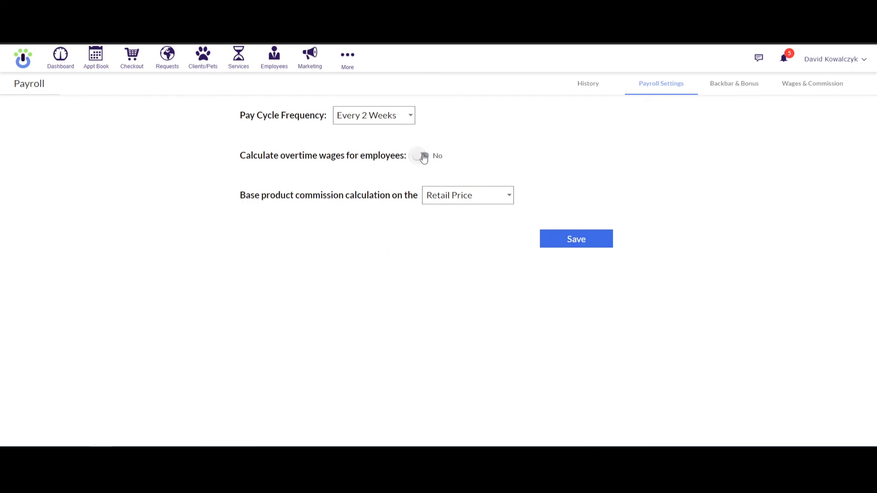
click(455, 200)
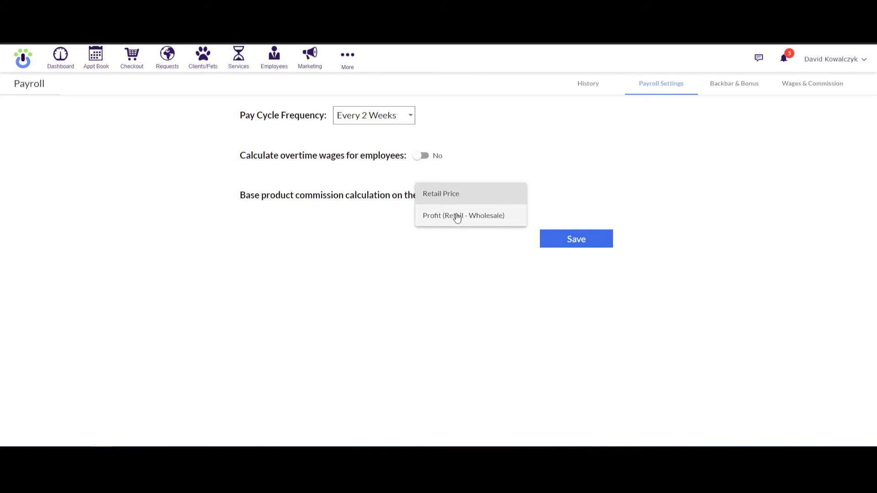
click(454, 199)
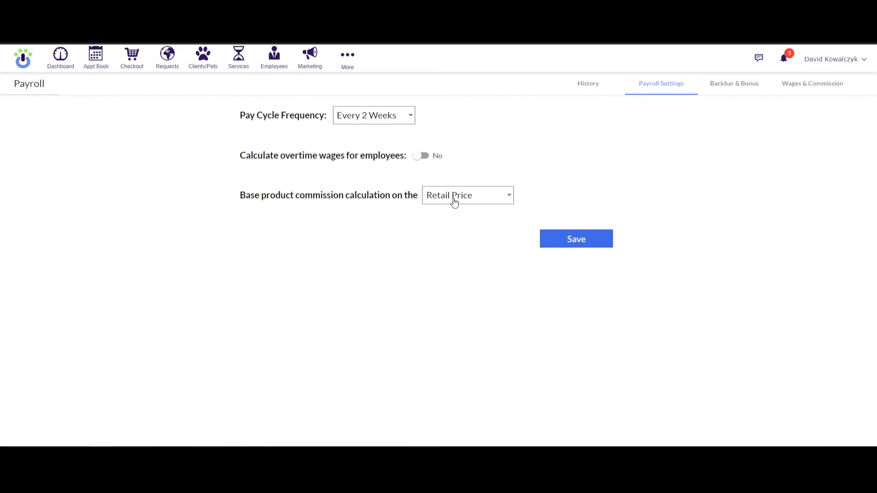
click(560, 240)
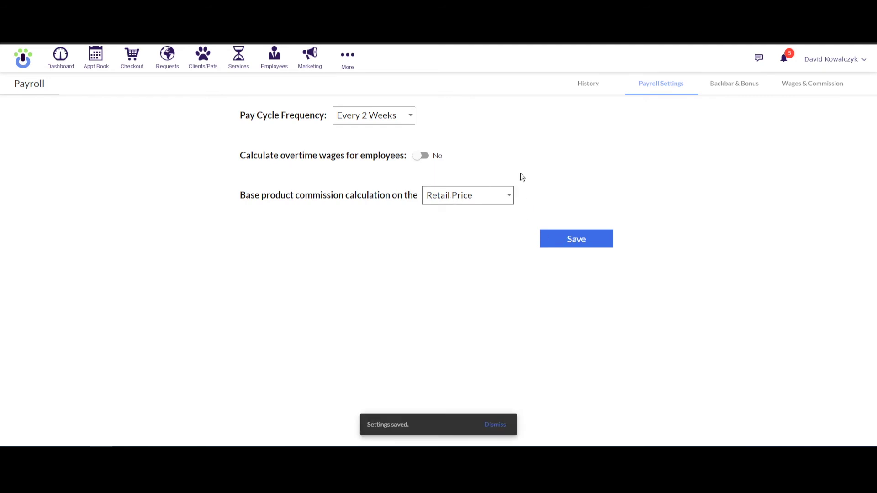
click(588, 86)
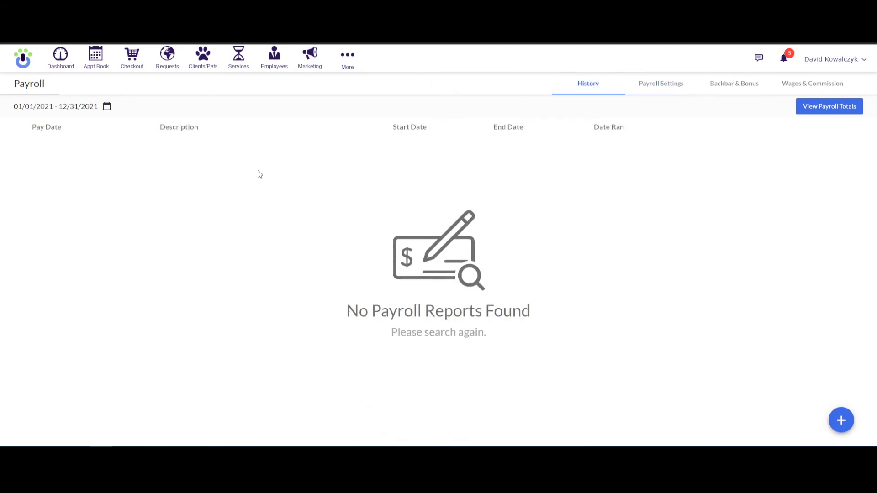
Create a new payroll run from 03/24/2019 ending 9/1/2021 and calculate it
click(841, 421)
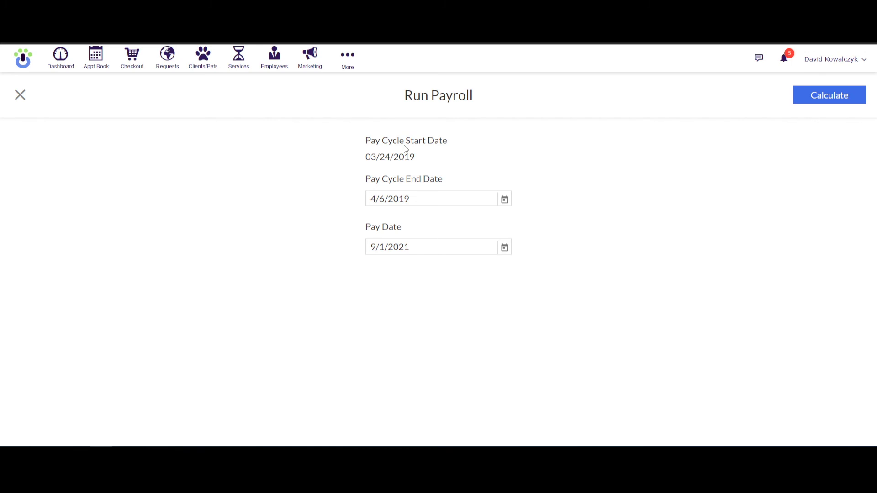
click(504, 201)
click(489, 232)
click(489, 231)
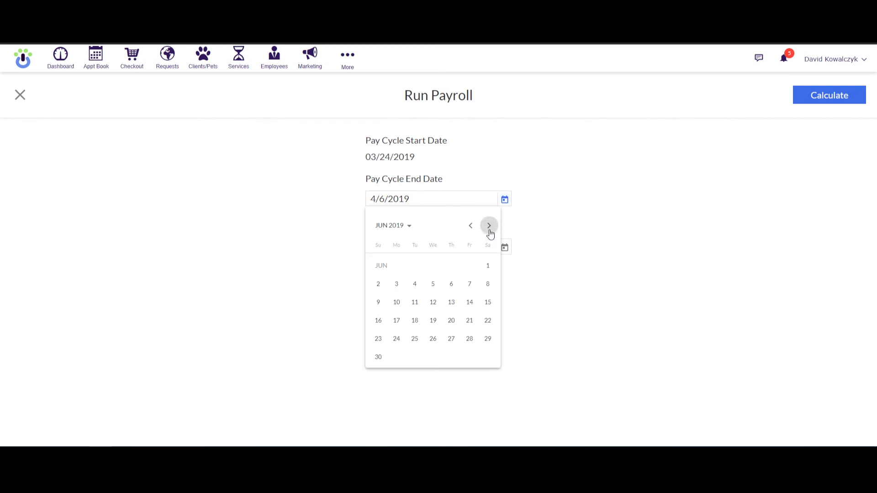
click(490, 232)
click(489, 232)
click(490, 232)
click(489, 226)
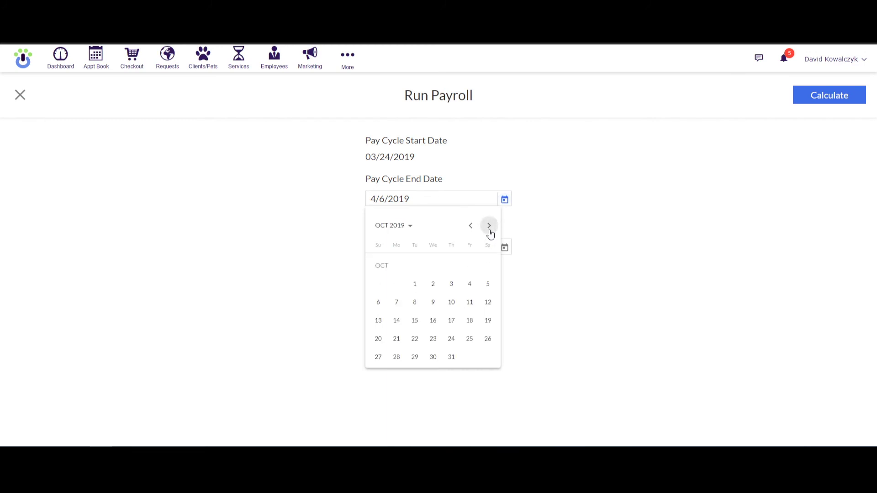
click(489, 226)
click(489, 226)
click(489, 226)
click(489, 226)
double_click(489, 231)
double_click(489, 231)
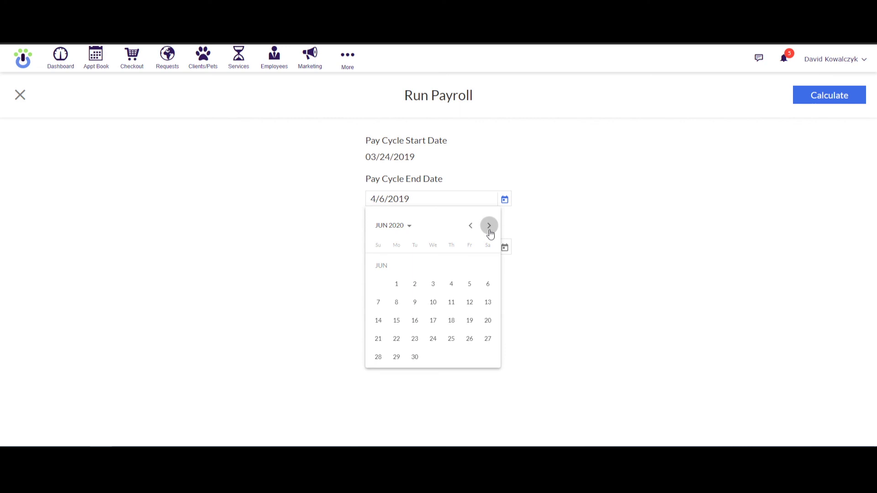
double_click(489, 231)
click(489, 231)
double_click(489, 231)
click(489, 231)
double_click(489, 230)
click(489, 231)
click(490, 231)
click(489, 231)
click(489, 231)
click(489, 231)
click(489, 230)
click(490, 233)
click(434, 266)
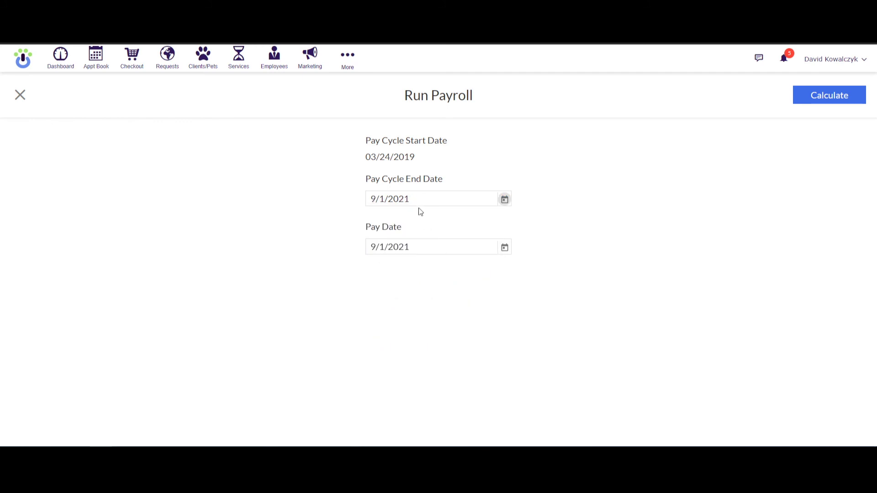
click(828, 103)
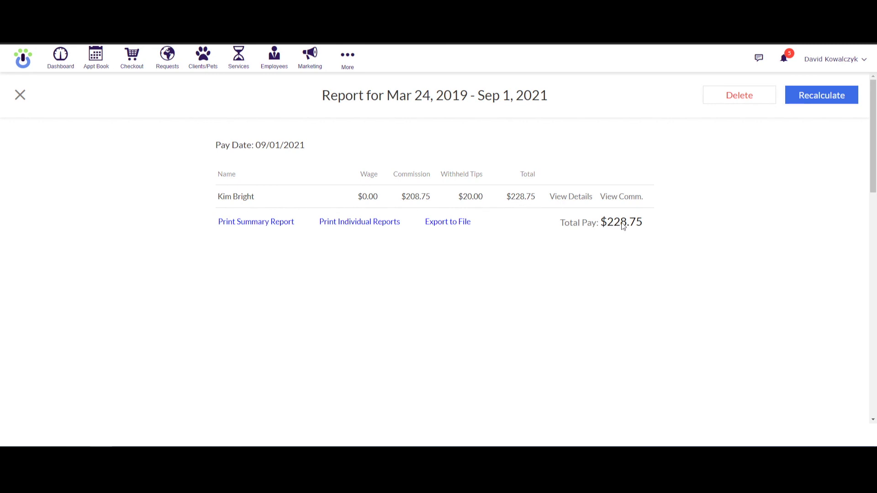
Review the employee's $228.75 pay details and service and product commission breakdowns, then close them
click(576, 204)
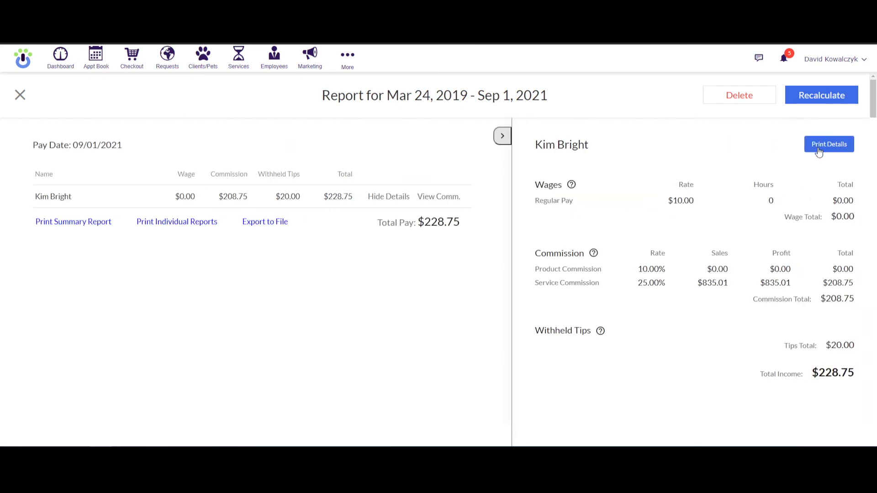
click(501, 135)
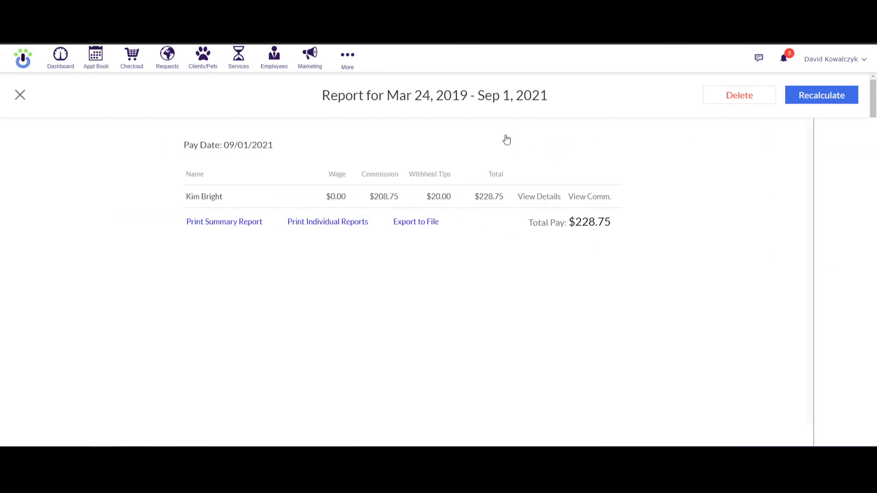
click(616, 198)
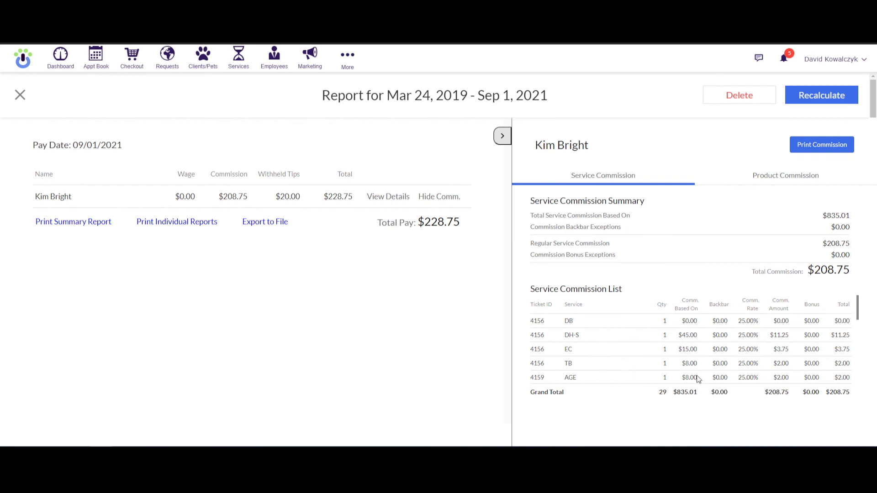
click(777, 183)
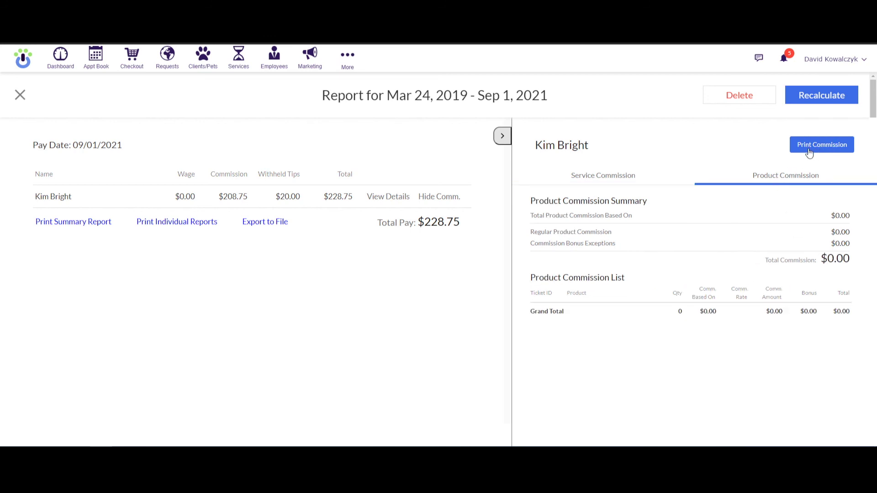
click(502, 135)
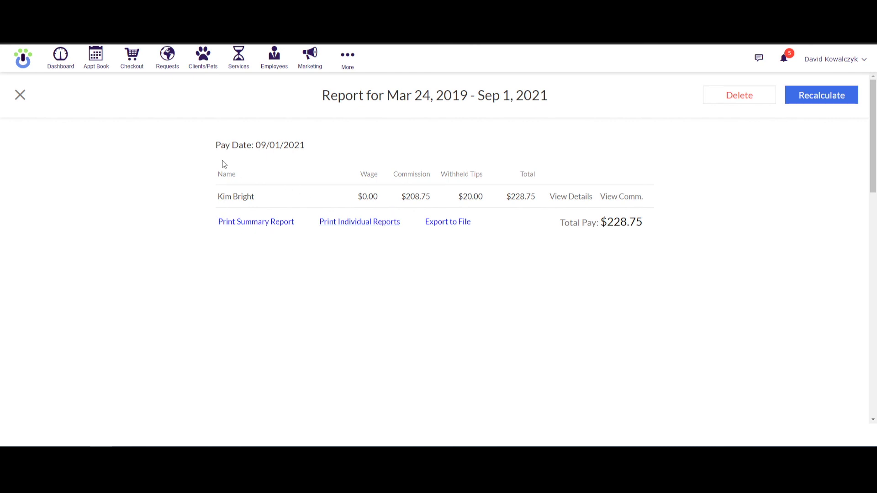
click(20, 96)
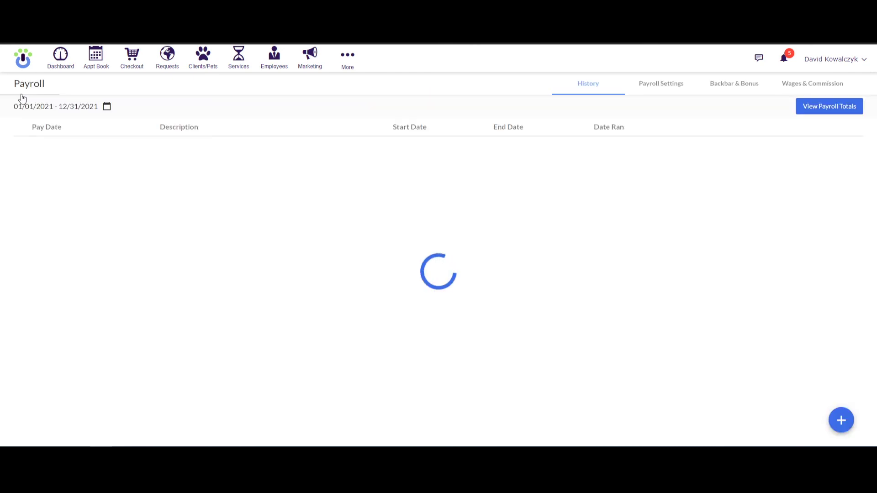
click(100, 70)
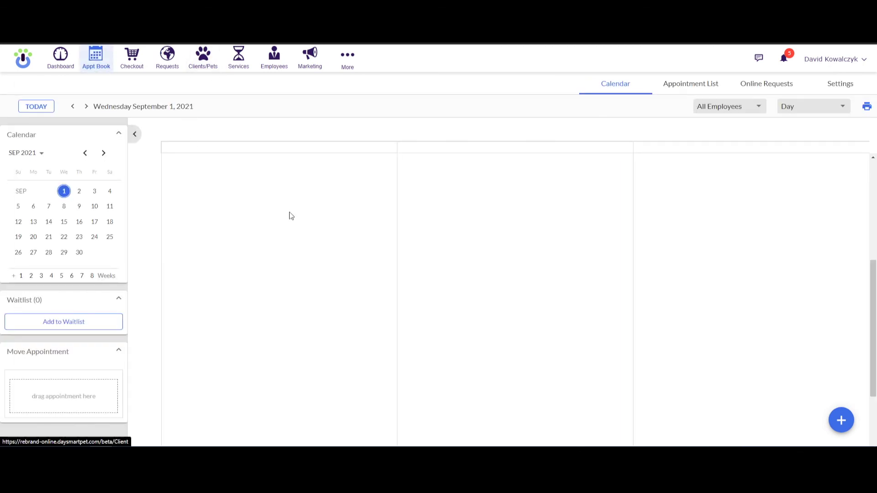